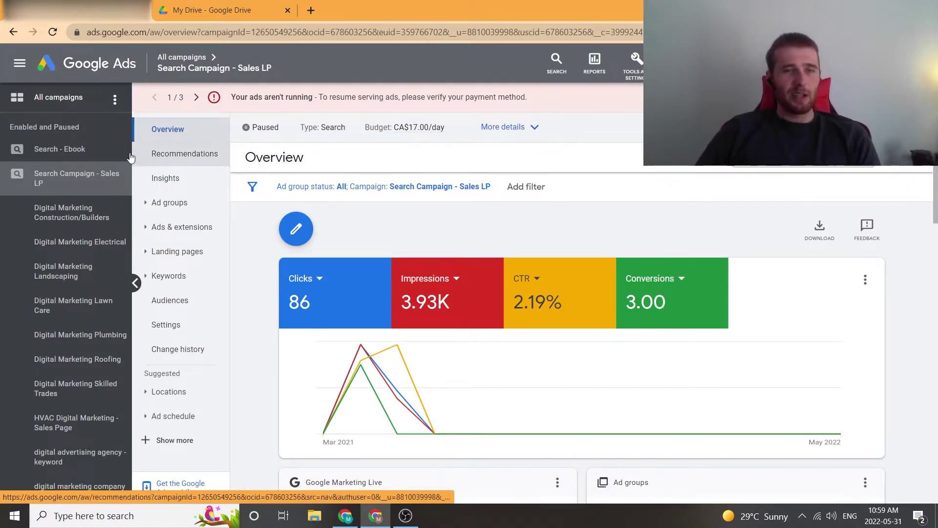
# Step: Review the search keywords of the Search Campaign - Sales LP campaign, including their match types and ad groups
pyautogui.click(49, 181)
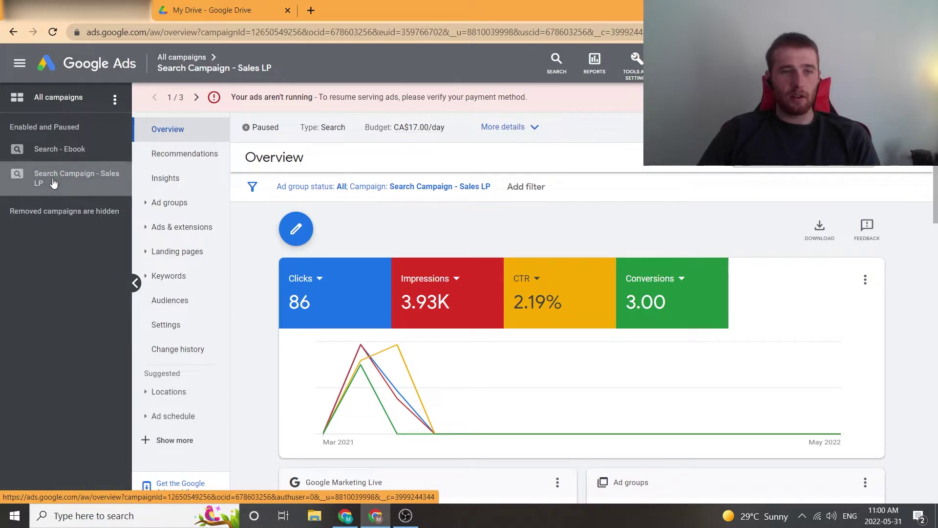
pyautogui.click(180, 278)
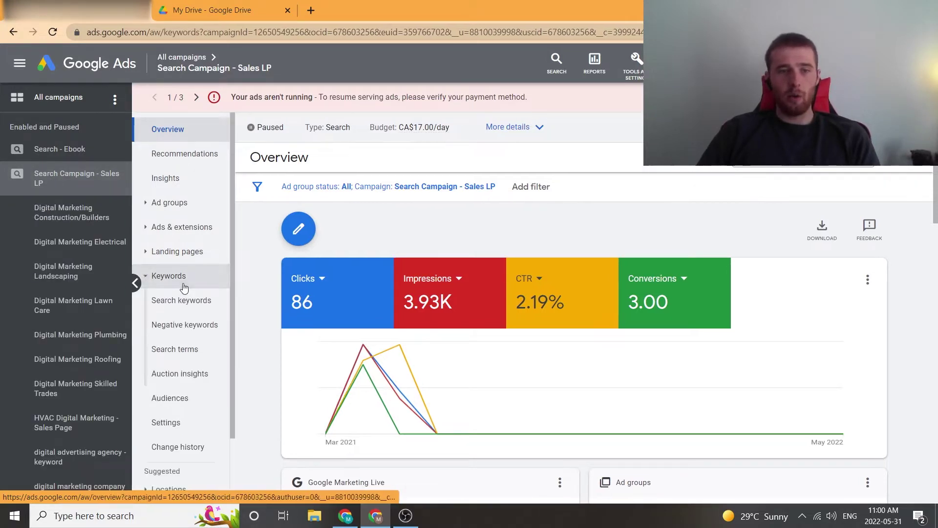
pyautogui.scroll(-2, 556, 341)
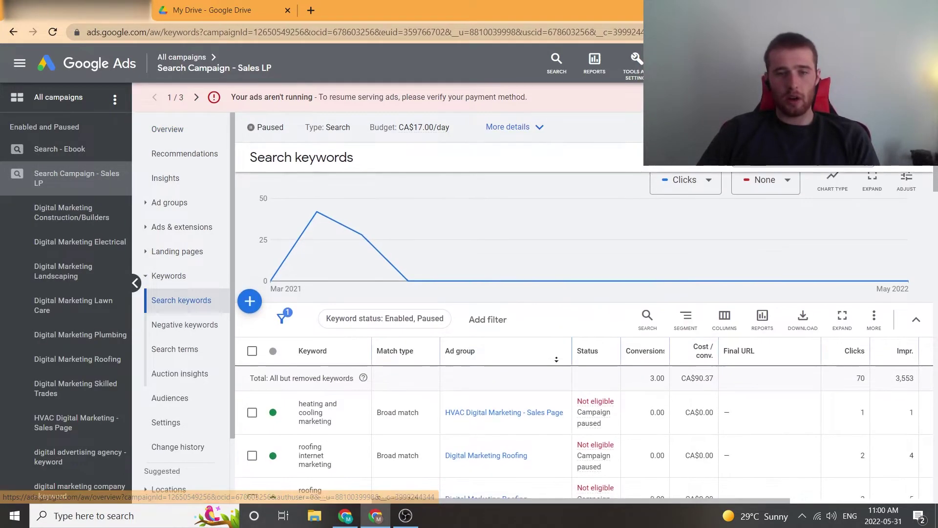
pyautogui.scroll(-3, 557, 375)
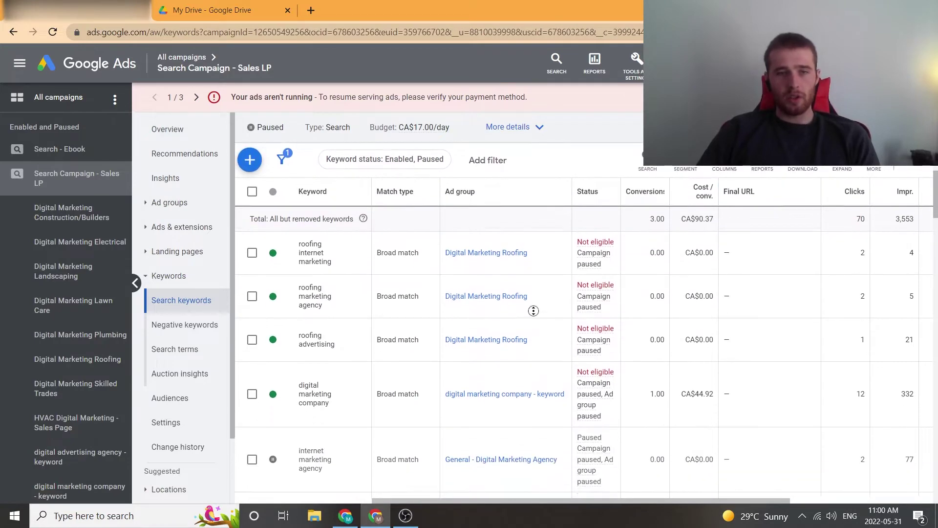
pyautogui.scroll(-3, 298, 391)
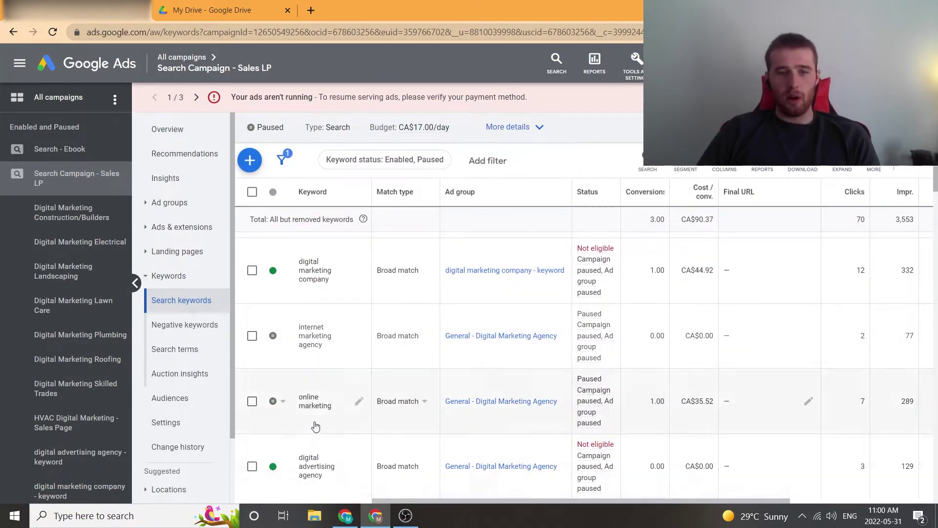
pyautogui.scroll(5, 324, 352)
pyautogui.scroll(-3, 324, 352)
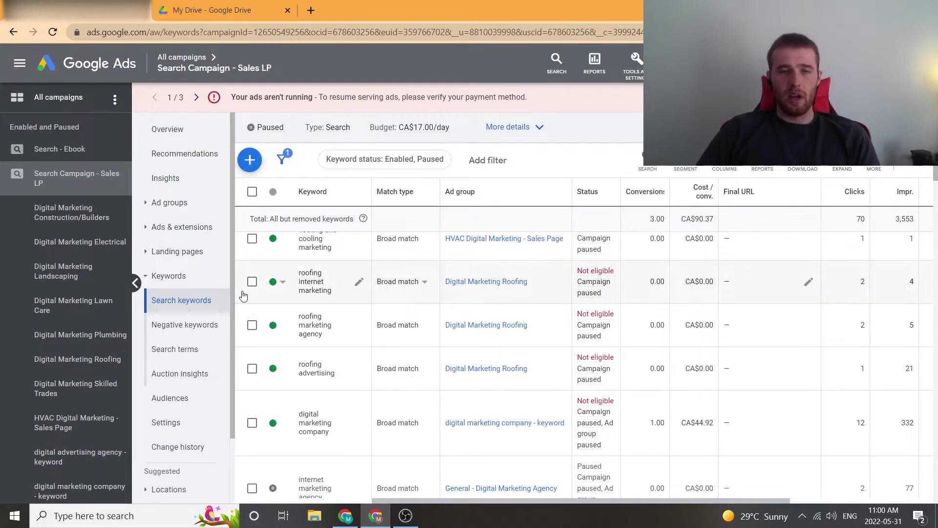
# Step: Examine the campaign's search terms report for irrelevant queries and their added or excluded status
pyautogui.click(199, 354)
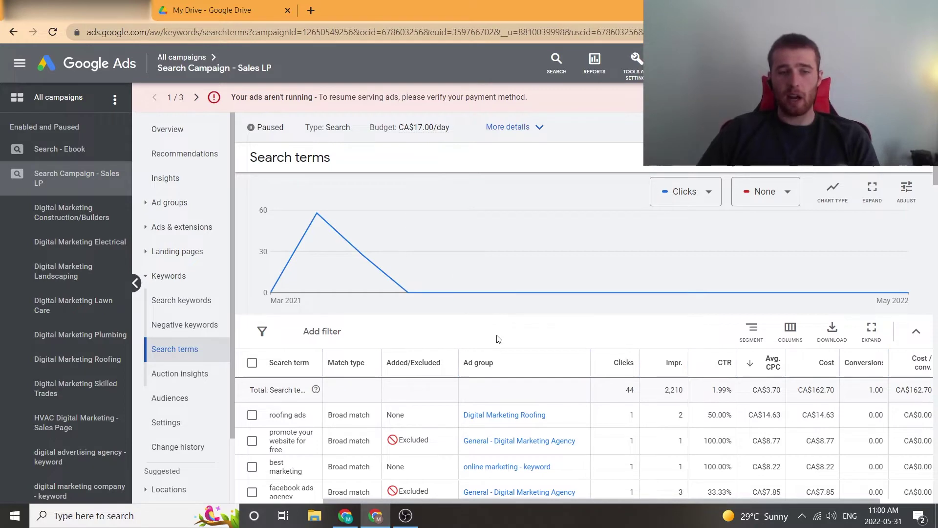
pyautogui.scroll(-1, 497, 361)
pyautogui.scroll(-3, 497, 360)
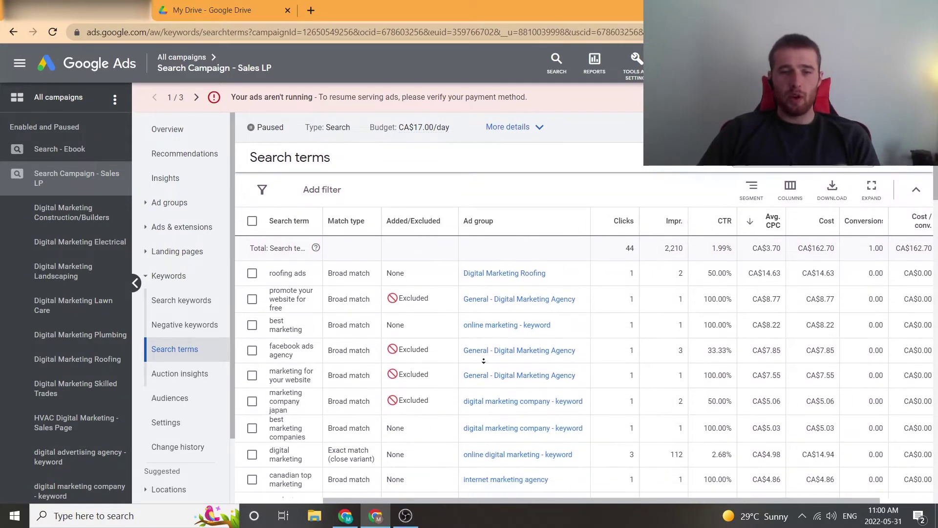
pyautogui.scroll(-2, 467, 357)
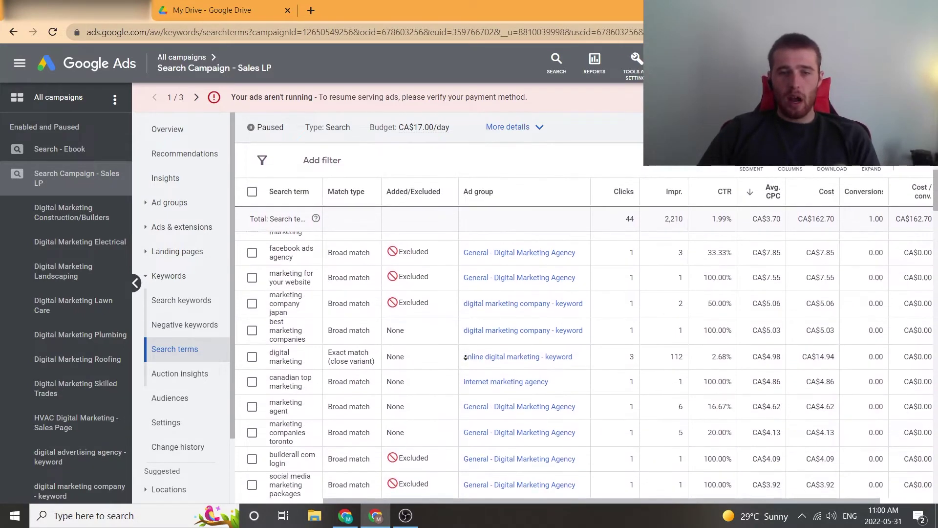
pyautogui.scroll(-3, 462, 358)
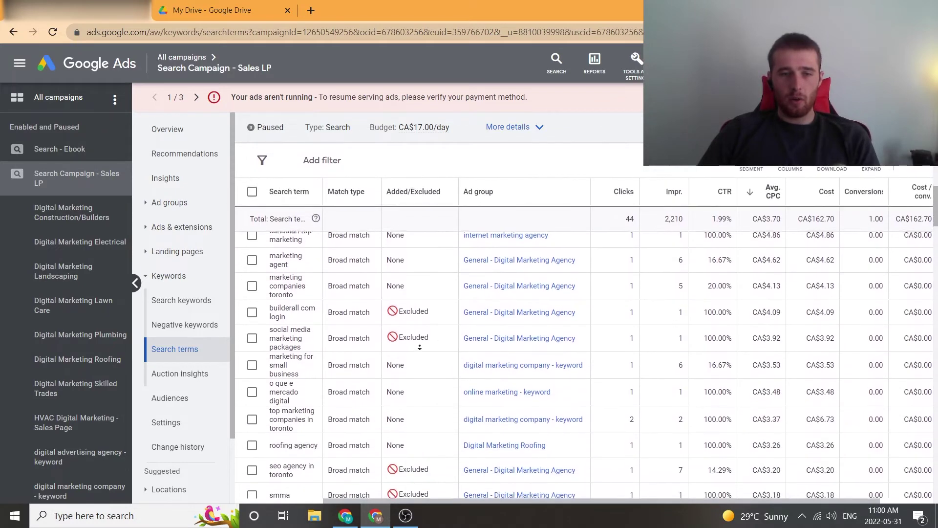
pyautogui.scroll(2, 378, 270)
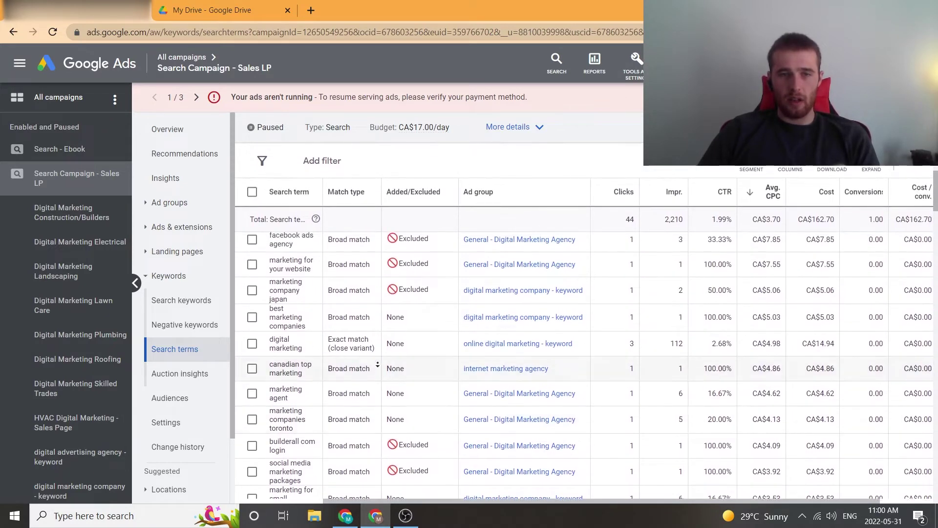
pyautogui.scroll(2, 366, 322)
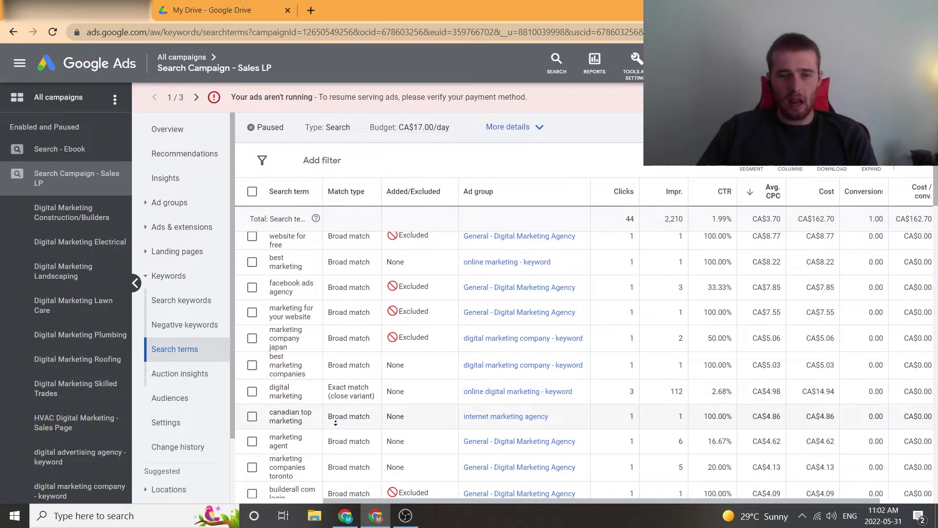
# Step: Select the search terms "o que e mercado digital", "marketing tactics for online business", "driven digital marketing" and "intrigue media"
pyautogui.scroll(-2, 331, 440)
pyautogui.scroll(-3, 330, 437)
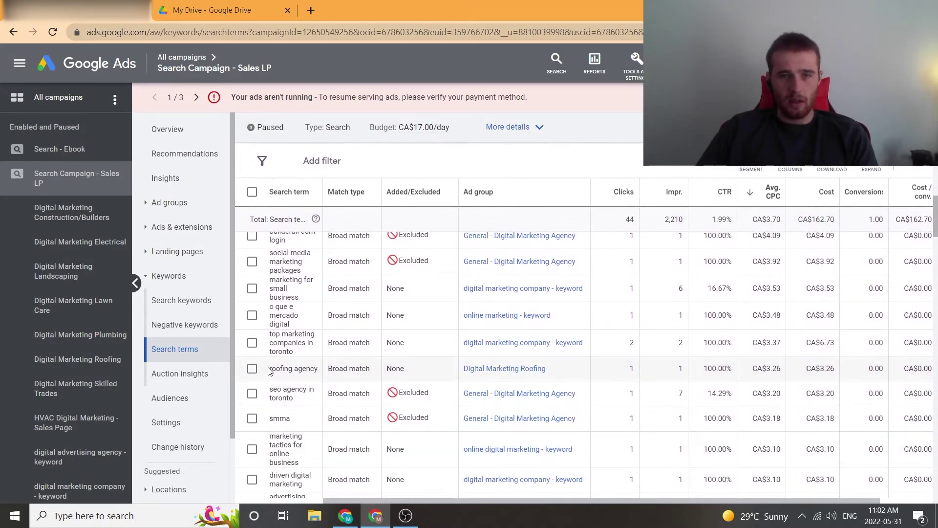
pyautogui.click(251, 315)
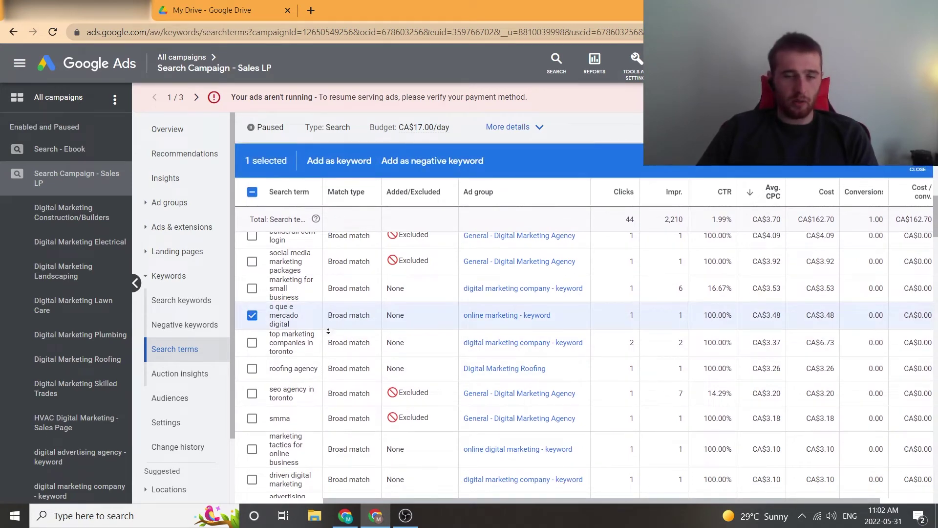
pyautogui.scroll(-1, 329, 331)
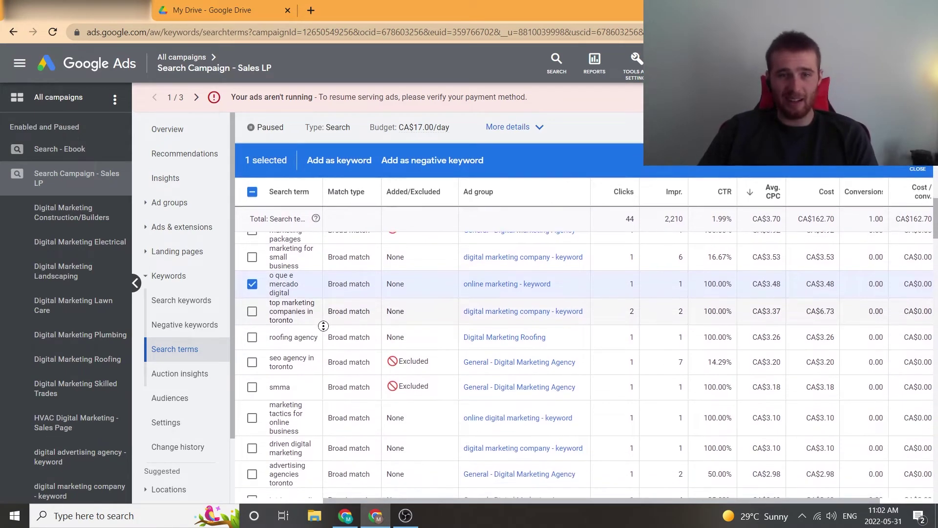
pyautogui.scroll(-1, 324, 326)
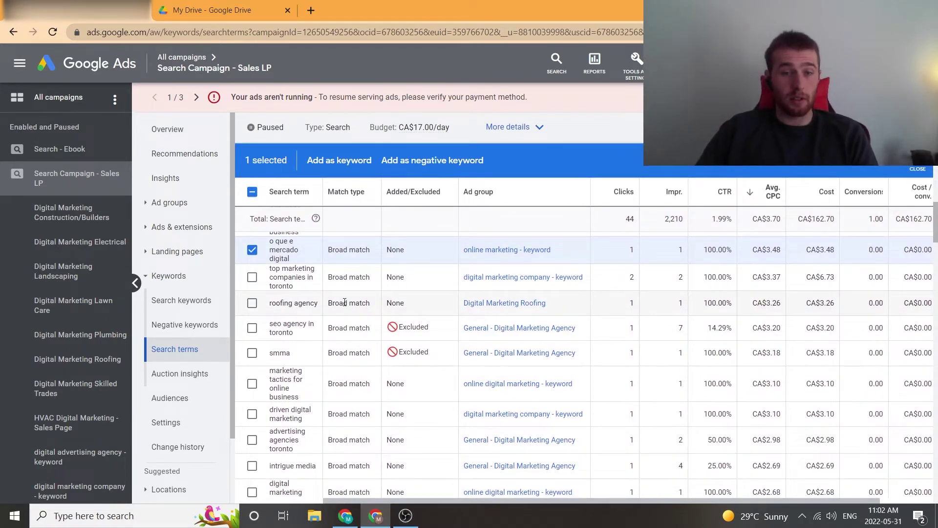
pyautogui.scroll(-2, 307, 311)
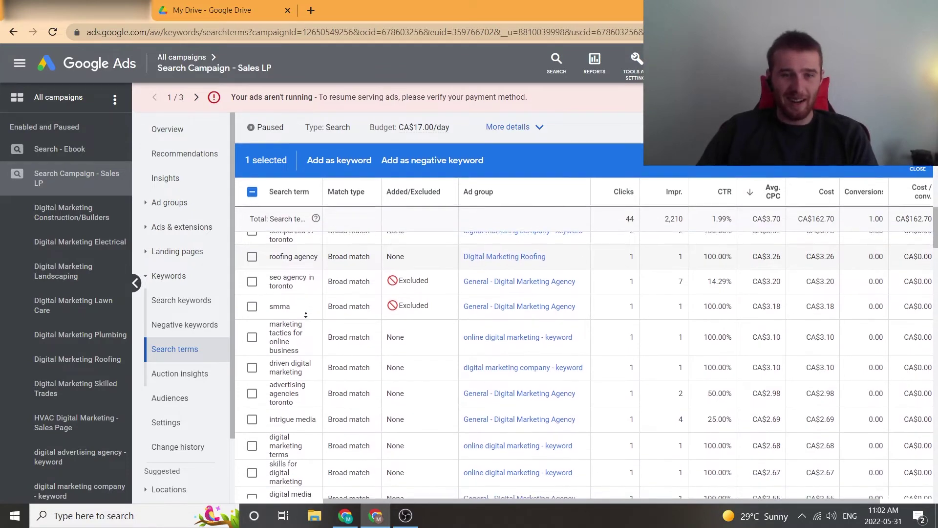
pyautogui.click(251, 308)
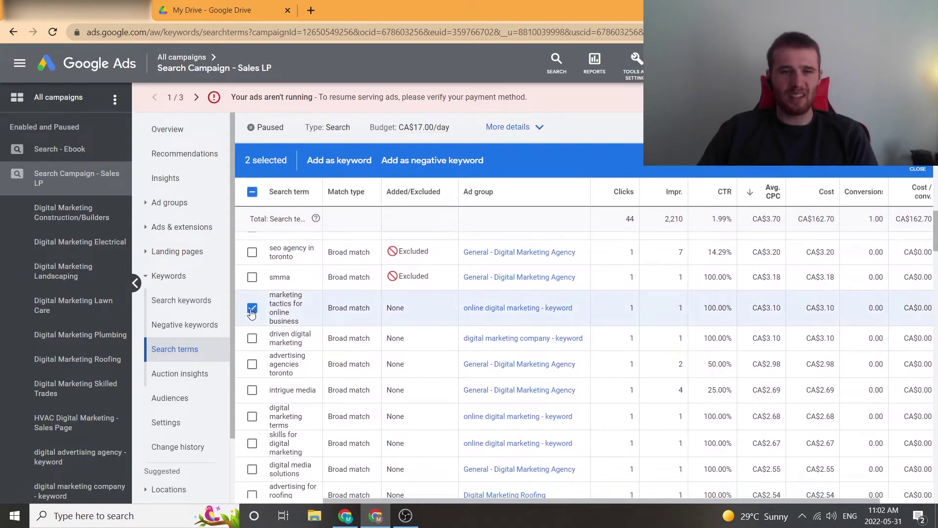
pyautogui.scroll(-1, 289, 311)
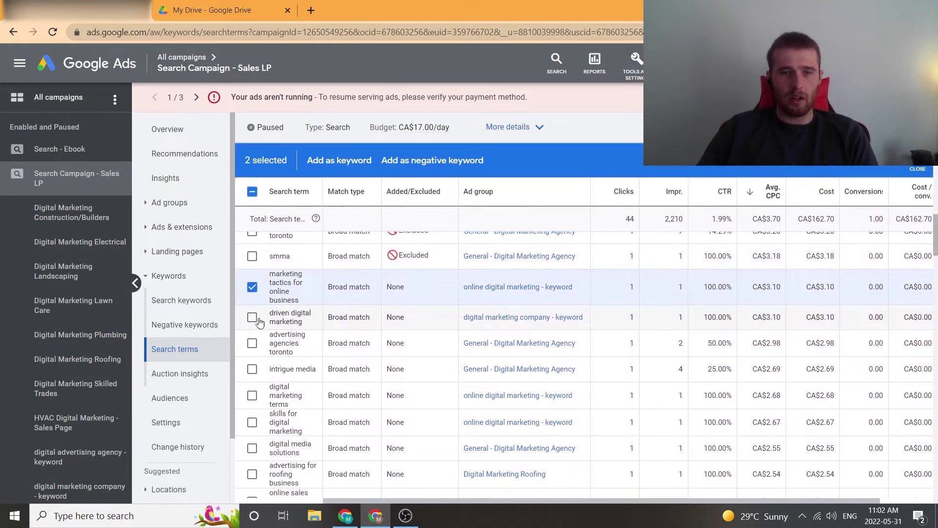
pyautogui.click(252, 317)
pyautogui.scroll(-1, 309, 315)
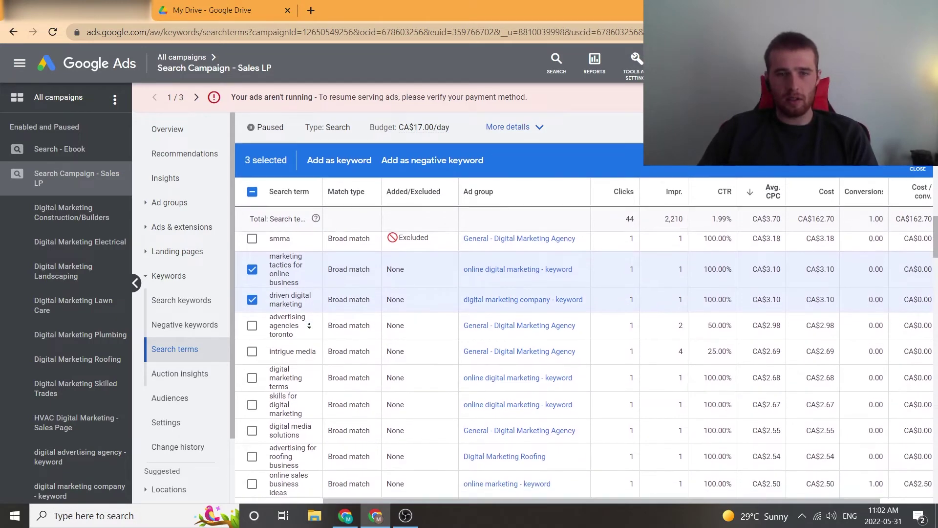
pyautogui.click(252, 344)
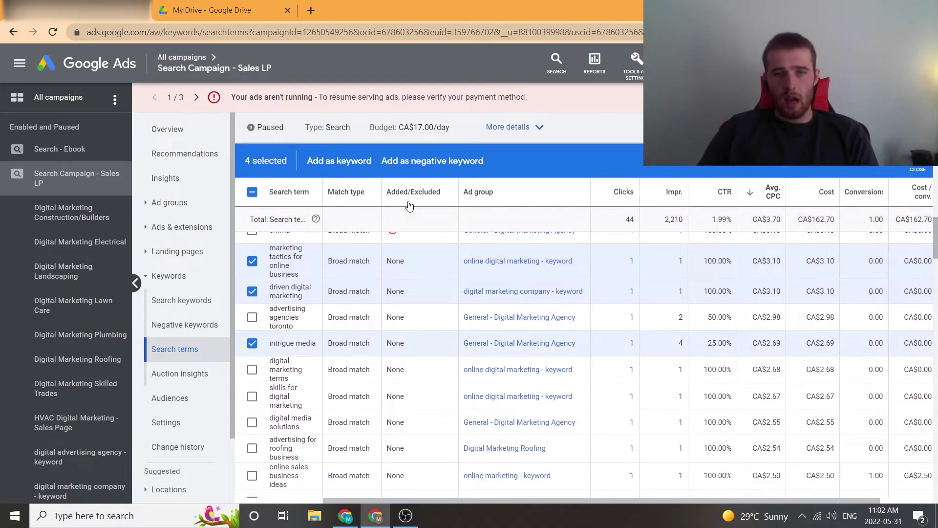
# Step: Start adding the four selected search terms as negative keywords and choose a negative keyword list as their destination
pyautogui.scroll(15, 310, 285)
pyautogui.scroll(-2, 329, 325)
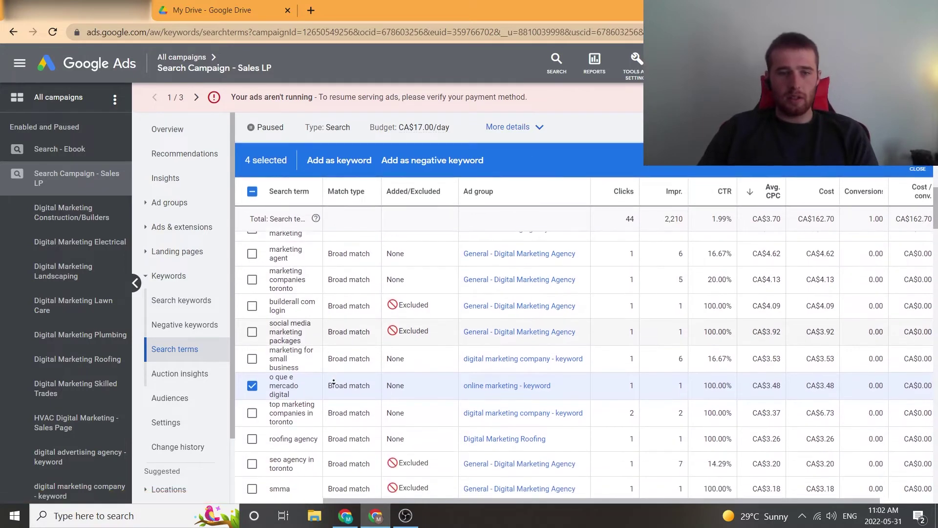
pyautogui.scroll(-9, 334, 381)
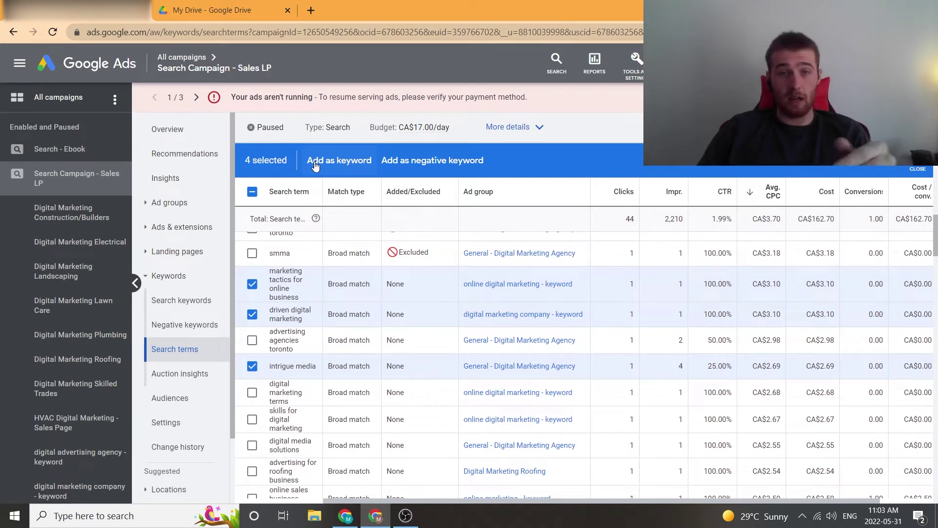
pyautogui.click(428, 163)
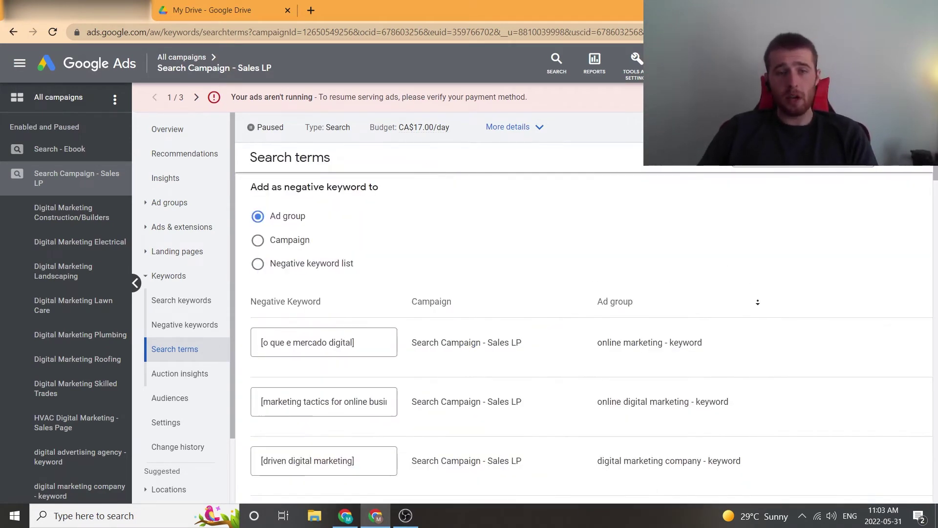
pyautogui.scroll(-2, 759, 276)
pyautogui.scroll(1, 760, 276)
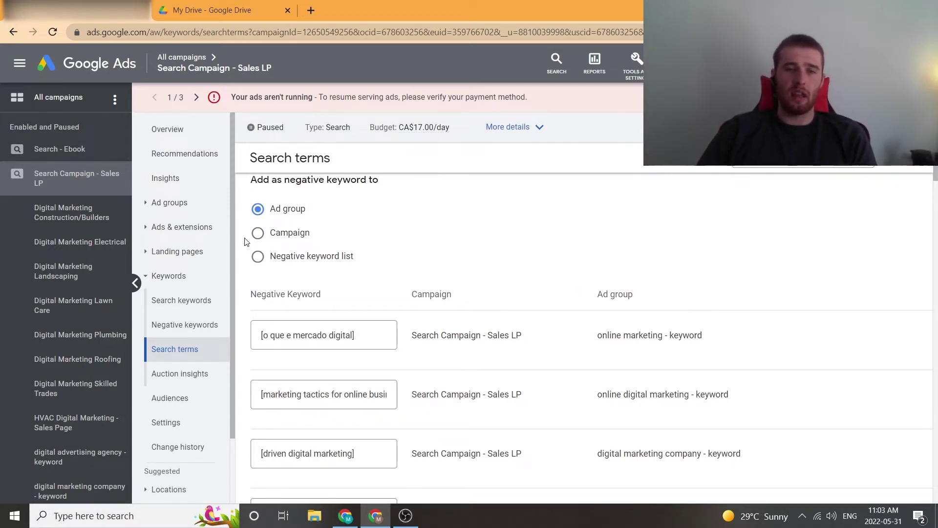
pyautogui.click(258, 233)
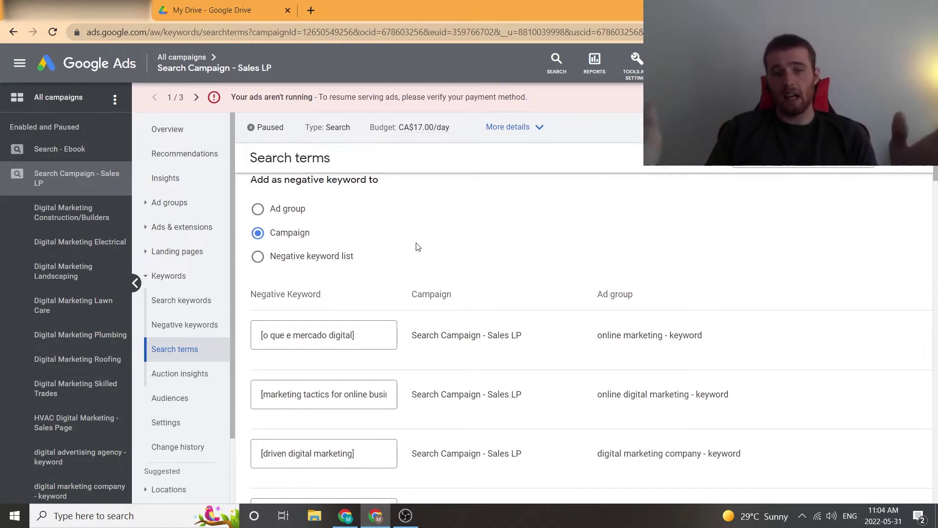
pyautogui.click(306, 257)
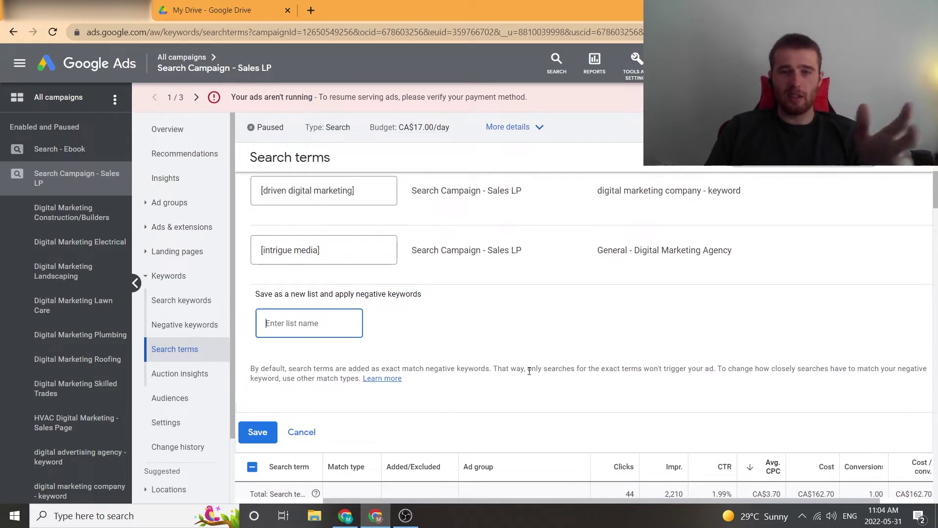
# Step: Review the negative keyword destination options, the four exact match entries and the field for naming a new list
pyautogui.scroll(5, 530, 373)
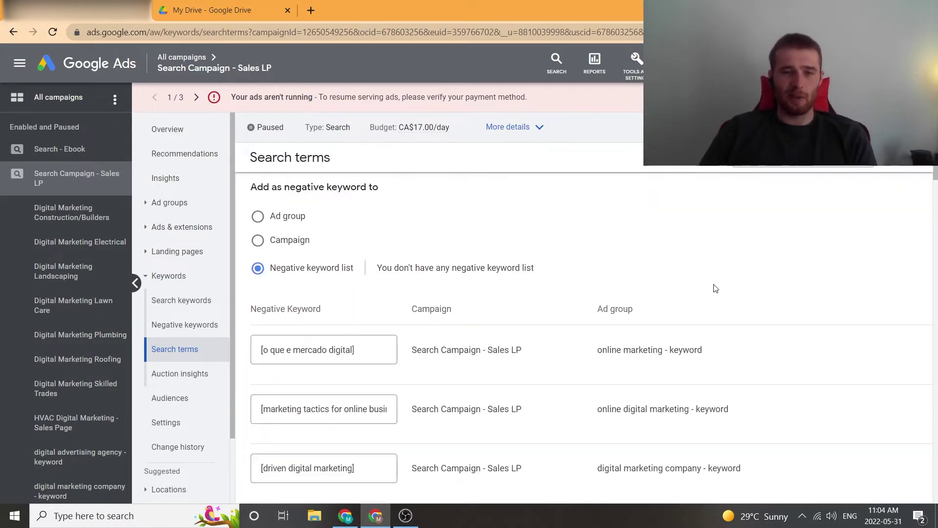
pyautogui.scroll(-4, 715, 288)
pyautogui.scroll(3, 674, 237)
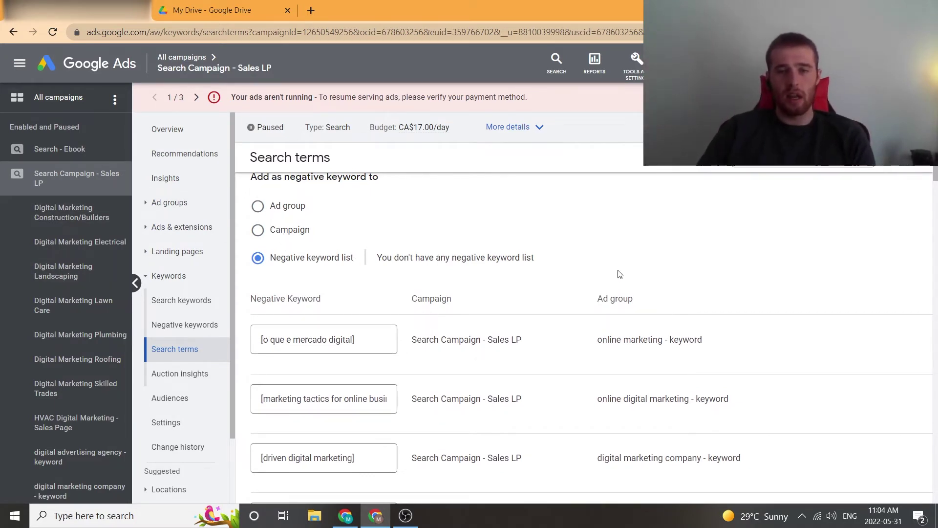
pyautogui.scroll(-3, 567, 262)
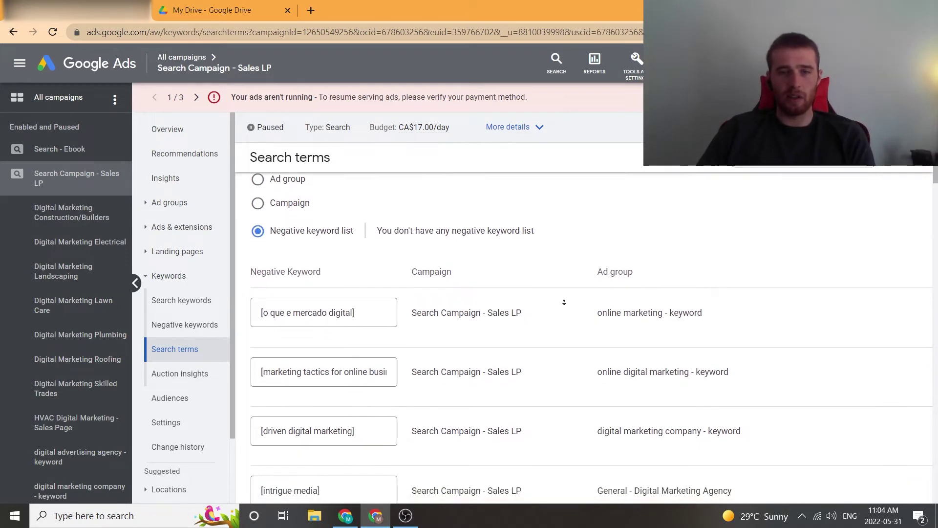
pyautogui.click(321, 435)
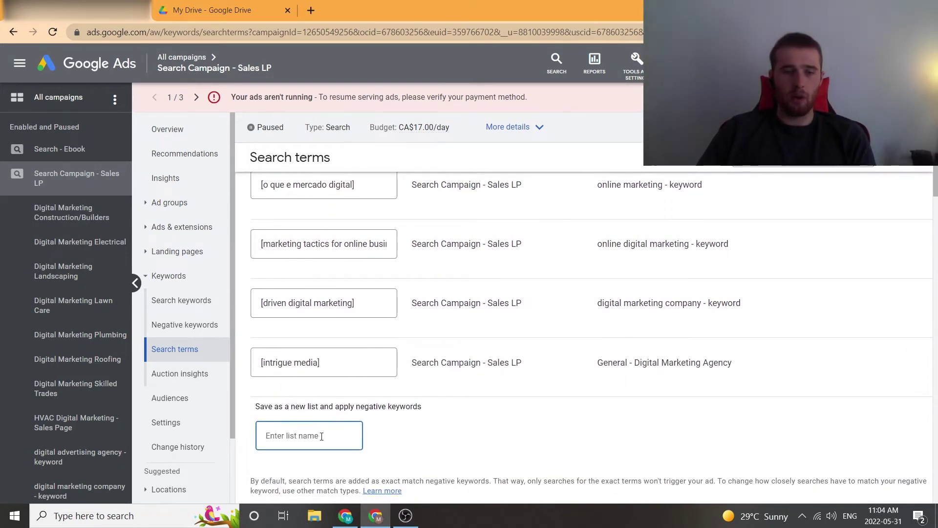
pyautogui.scroll(3, 398, 452)
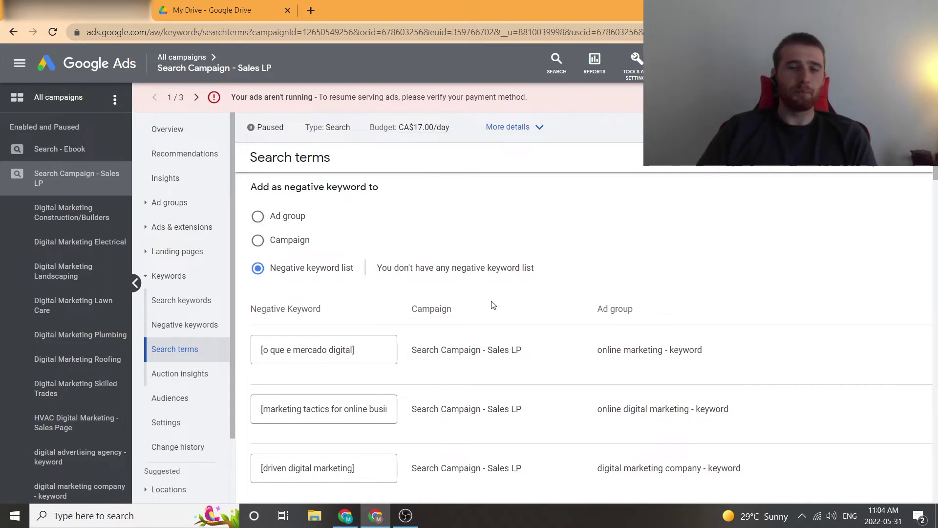
pyautogui.scroll(-6, 493, 303)
pyautogui.scroll(6, 511, 295)
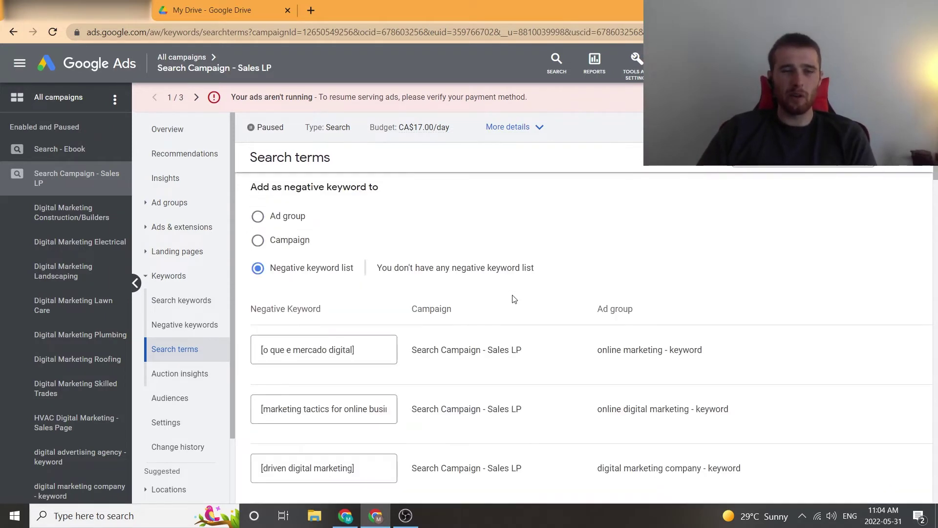
pyautogui.scroll(-3, 494, 253)
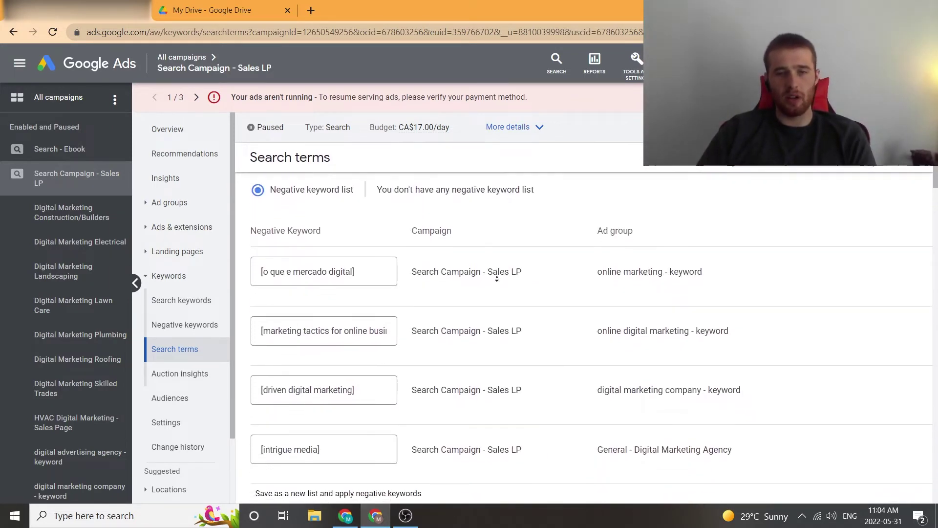
pyautogui.scroll(-3, 496, 278)
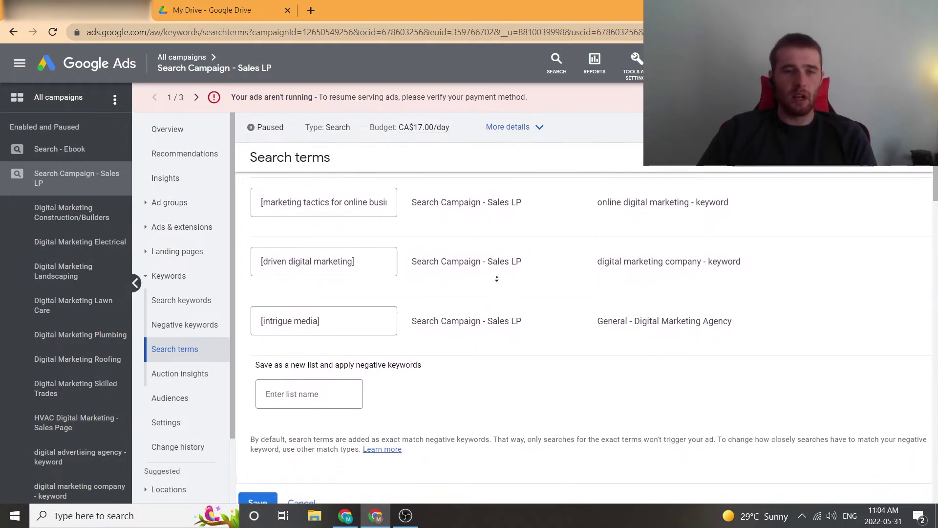
# Step: Change the negative keyword entries to phrase match "o que e mercado digital" in quotation marks and broad match driven digital marketing without brackets
pyautogui.scroll(-2, 497, 278)
pyautogui.scroll(8, 499, 280)
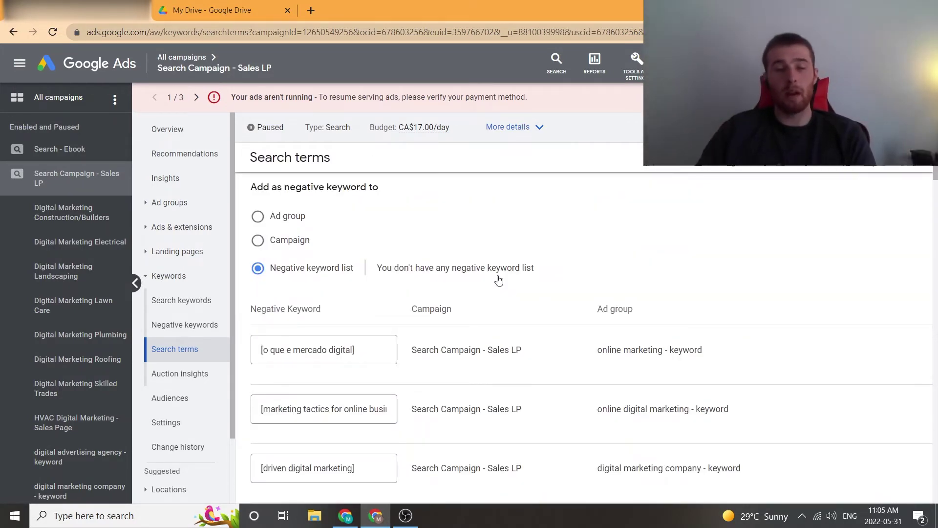
pyautogui.scroll(-6, 503, 280)
pyautogui.scroll(3, 504, 279)
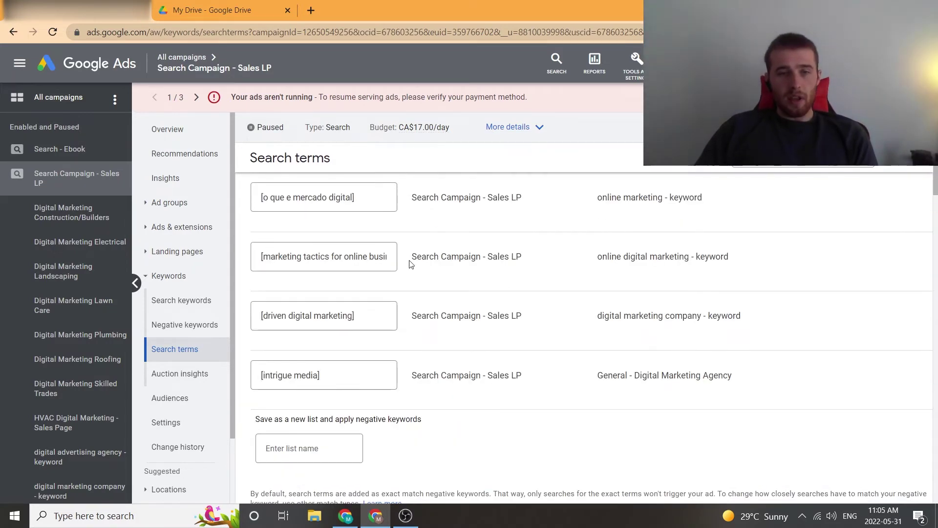
pyautogui.scroll(3, 411, 264)
pyautogui.middleClick(605, 289)
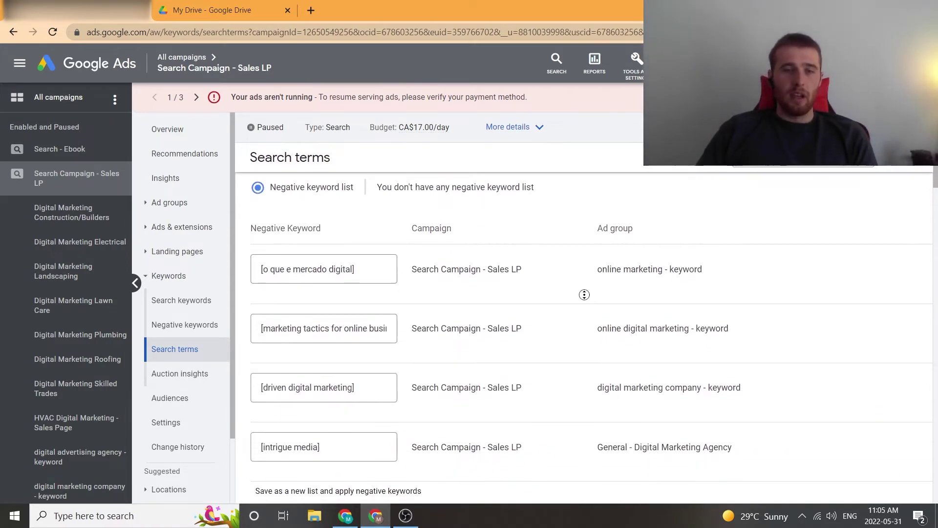
pyautogui.click(365, 264)
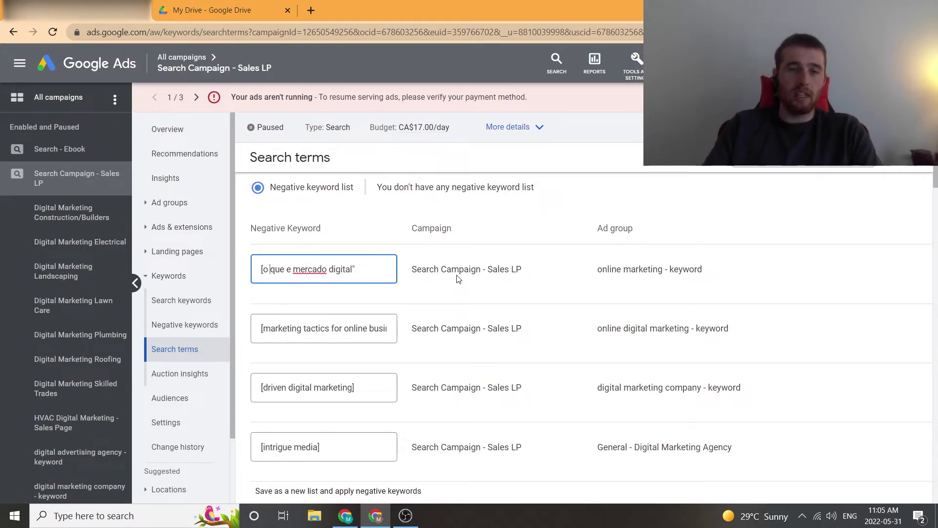
pyautogui.press('BackSpace')
pyautogui.write('"')
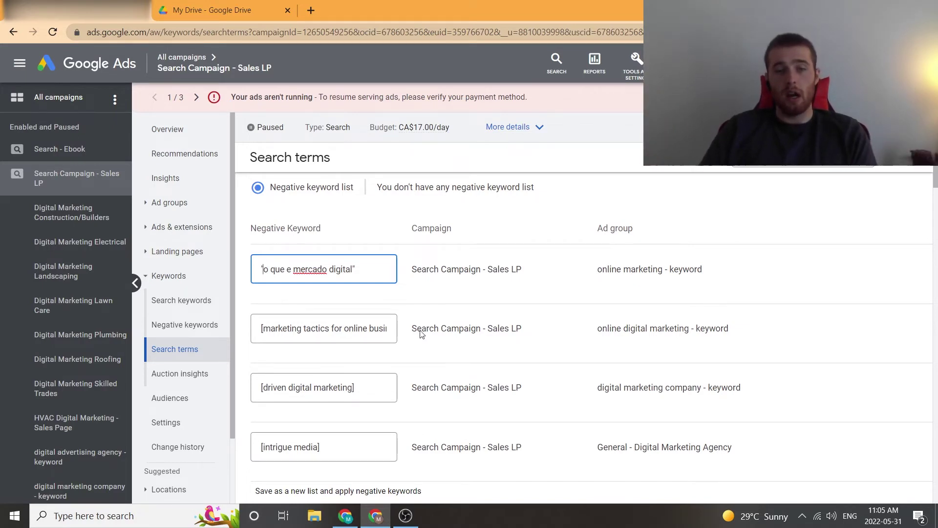
pyautogui.click(379, 390)
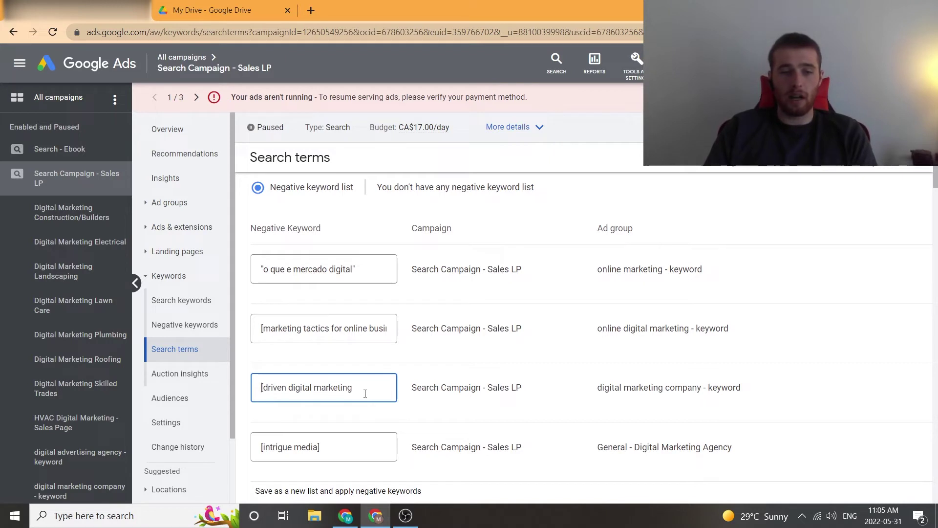
pyautogui.press('Delete')
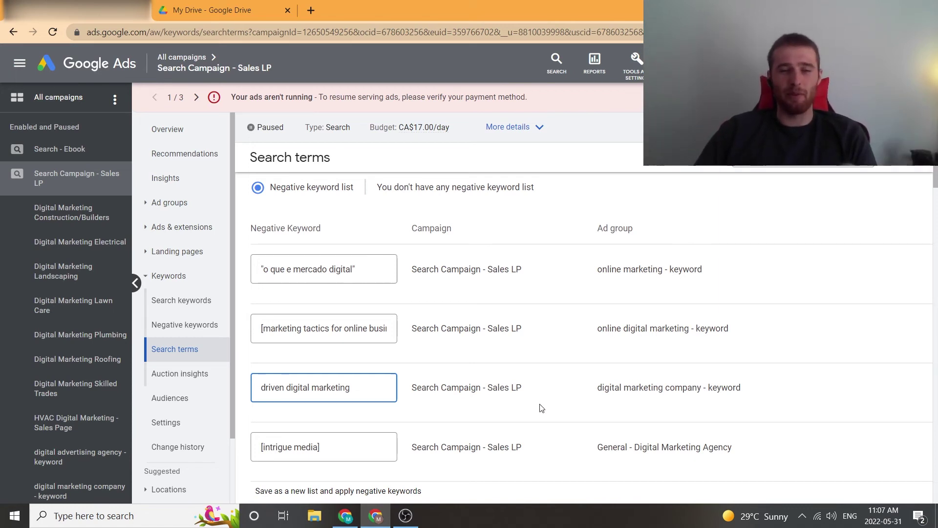
# Step: Set the campaign as the destination for the four negative keywords and save them
pyautogui.scroll(-4, 438, 386)
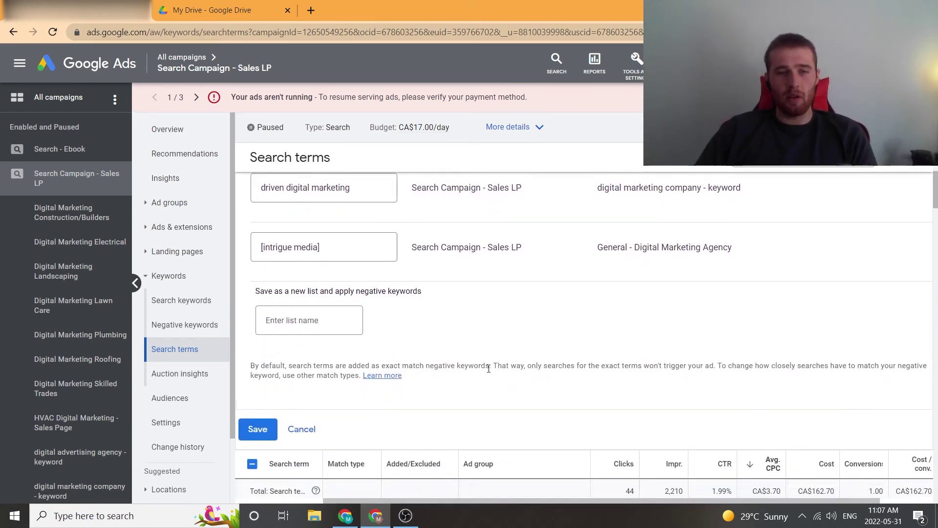
pyautogui.scroll(5, 489, 369)
pyautogui.click(283, 242)
pyautogui.scroll(-6, 537, 363)
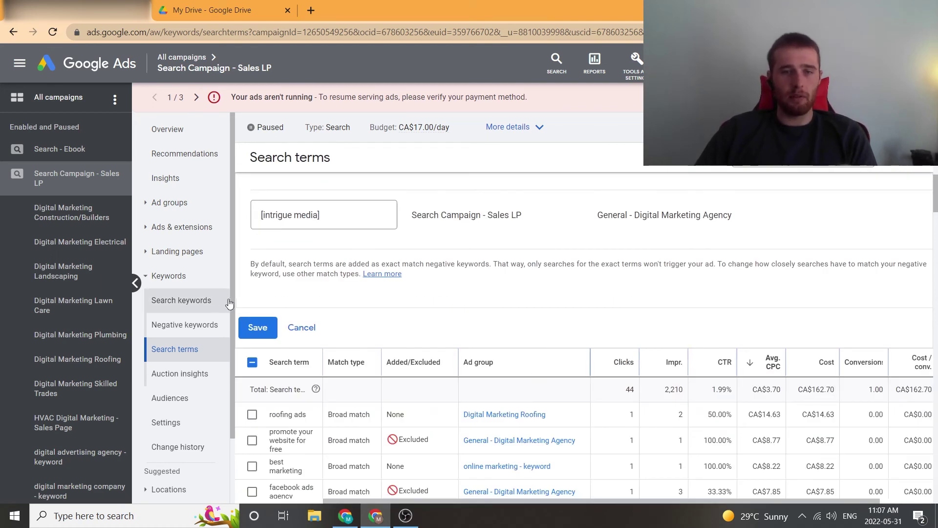
pyautogui.click(254, 327)
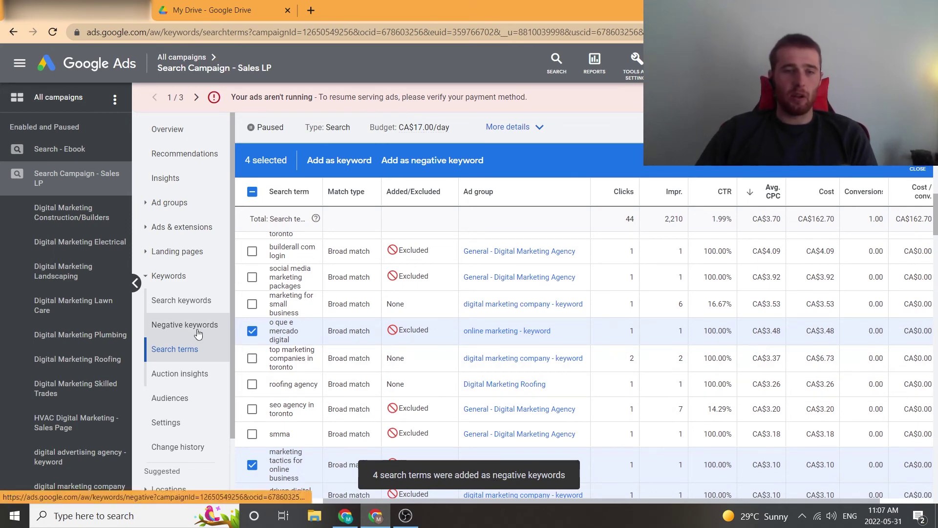
# Step: Open the campaign's negative keywords and check the newly added entries and their match types on the last page
pyautogui.click(178, 326)
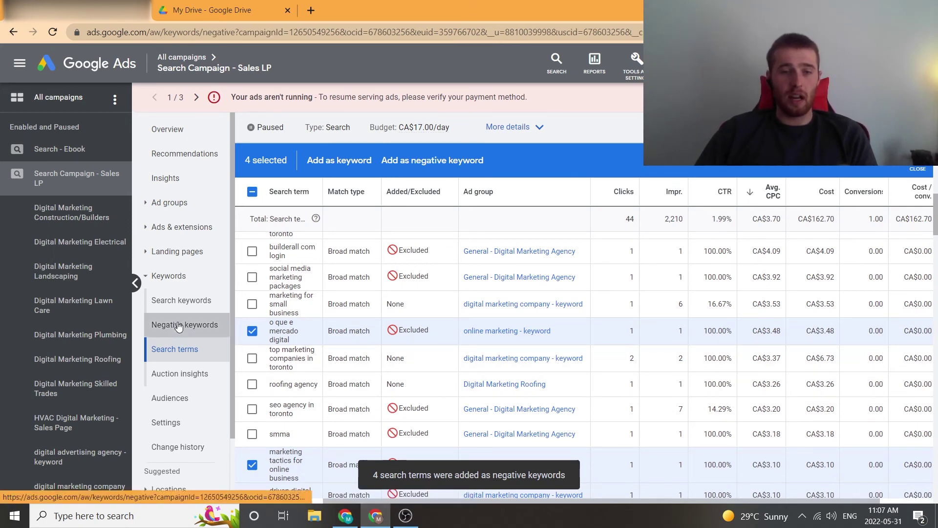
pyautogui.scroll(-20, 503, 270)
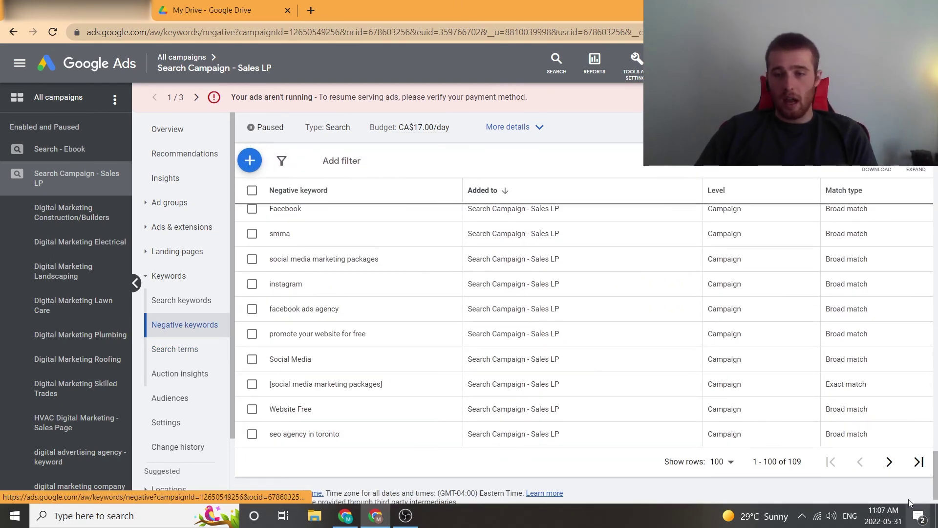
pyautogui.click(889, 461)
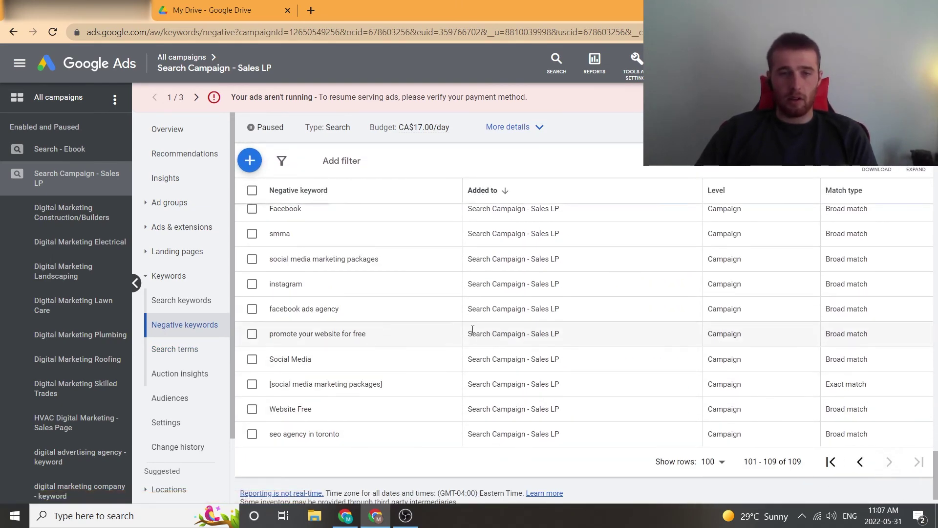
pyautogui.scroll(1, 390, 353)
pyautogui.scroll(-1, 411, 370)
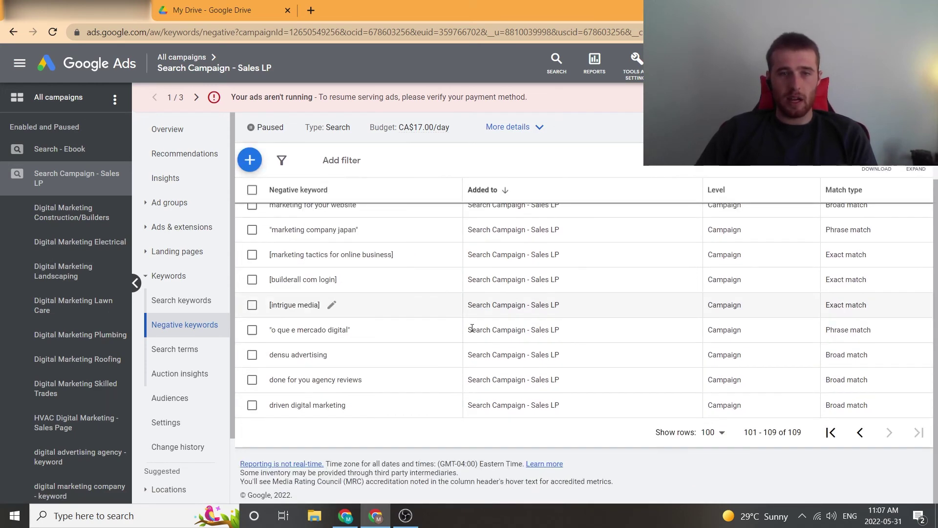
pyautogui.scroll(1, 473, 326)
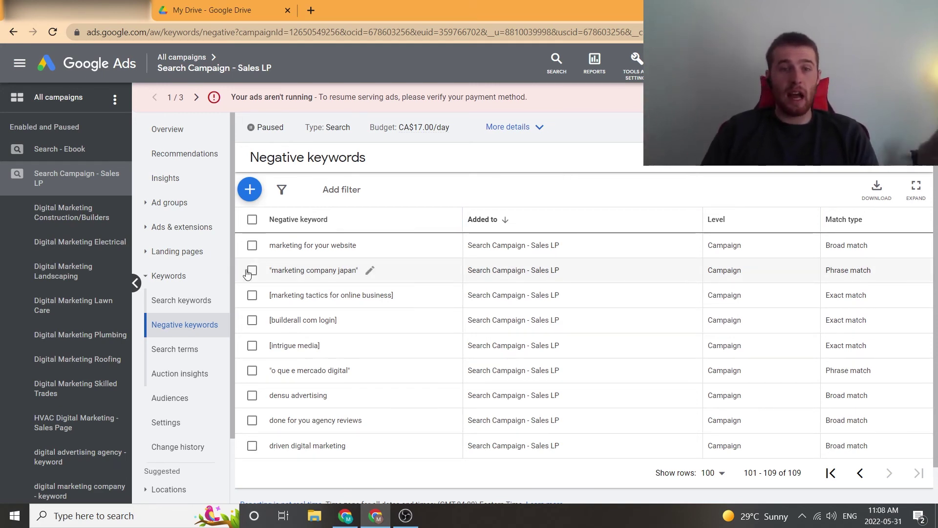
# Step: Select the negative keyword "marketing for your website" and check which edit options are available for it
pyautogui.click(253, 246)
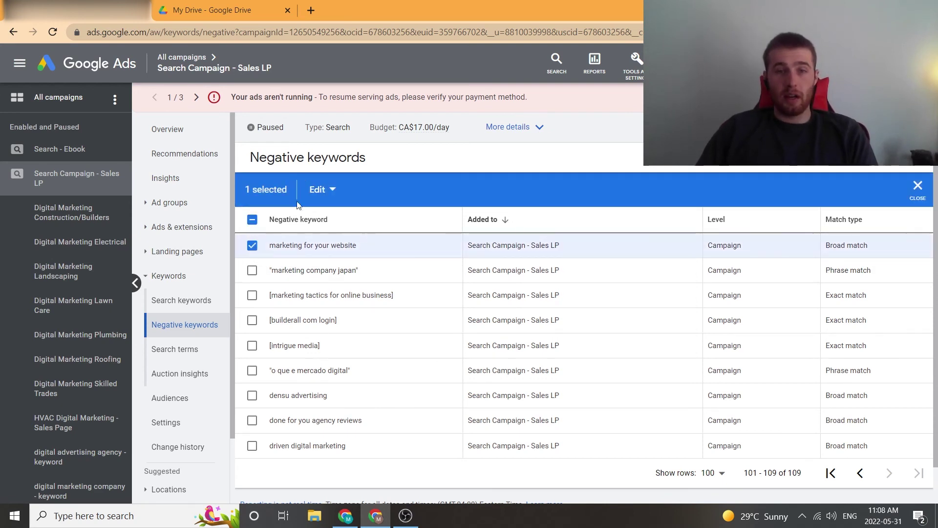
pyautogui.click(320, 190)
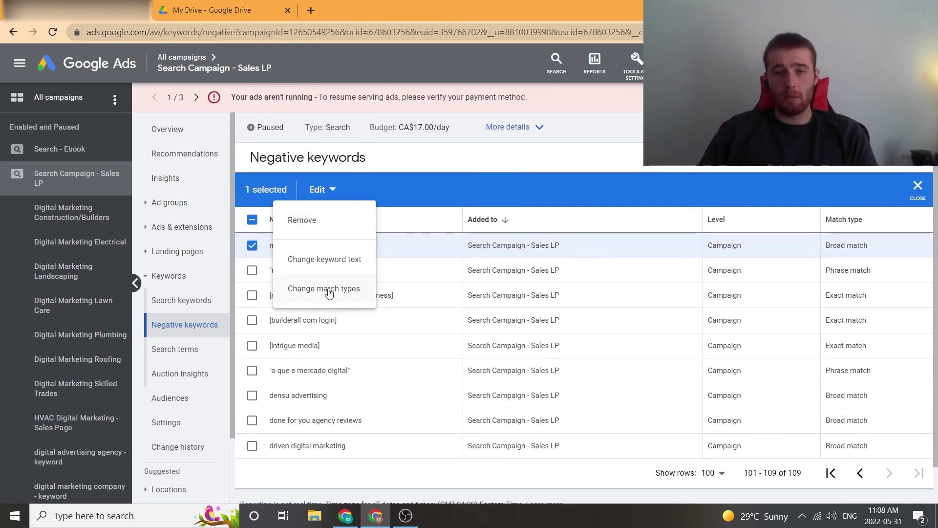
pyautogui.click(440, 248)
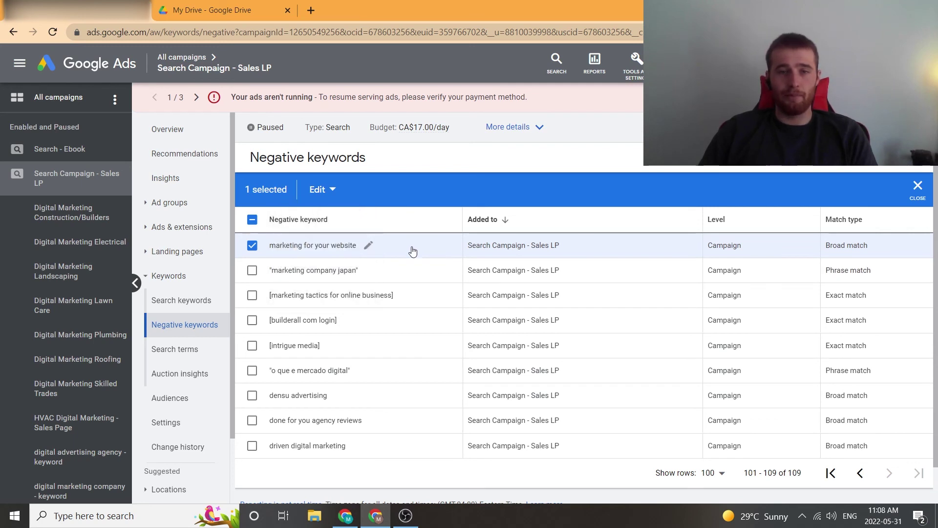